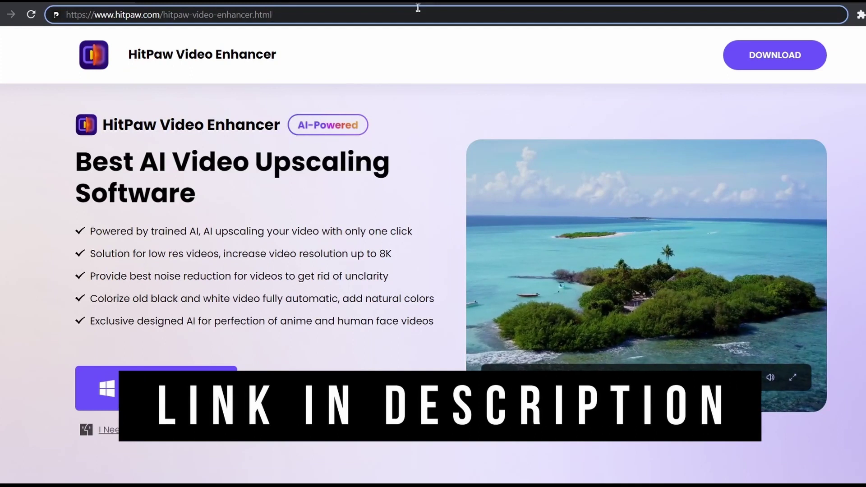
- Download the Video Enhancer Windows installer from the product page and launch it
scroll(471, 135, down, 15)
scroll(452, 136, up, 3)
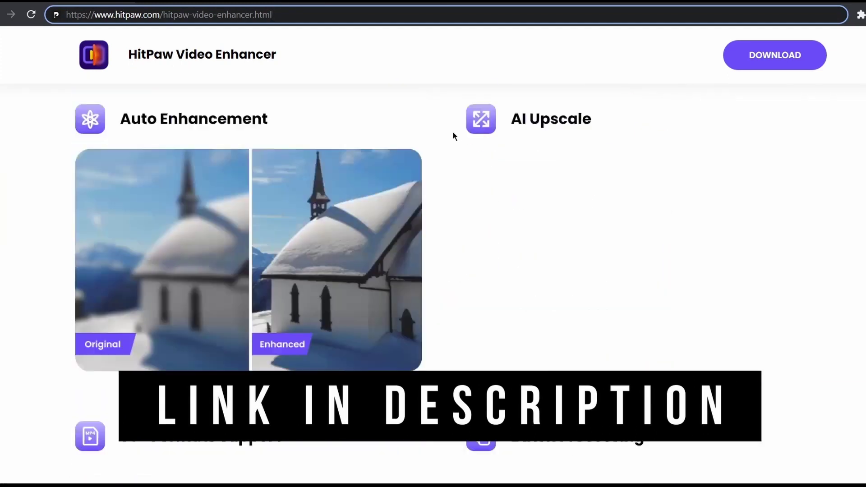
scroll(453, 131, up, 12)
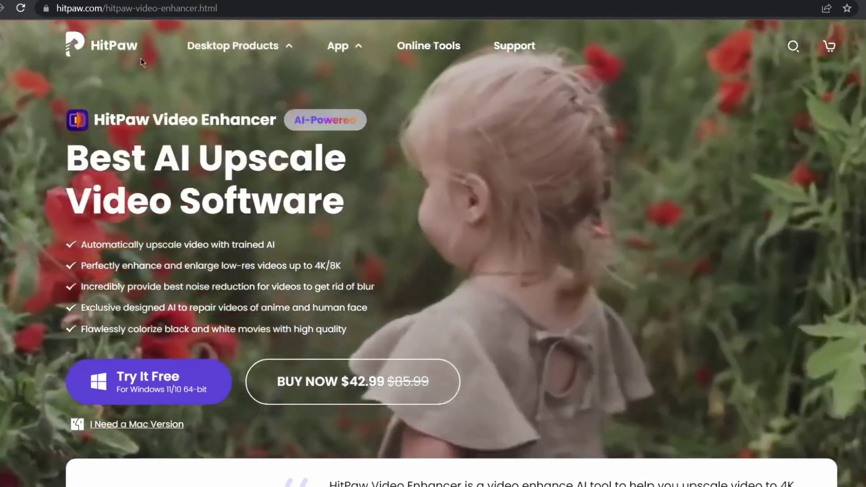
mouse_move(228, 40)
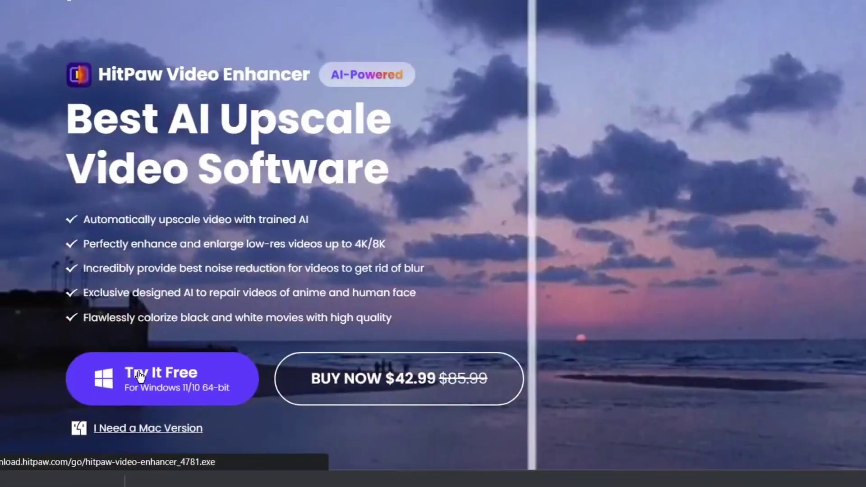
click(146, 373)
click(53, 471)
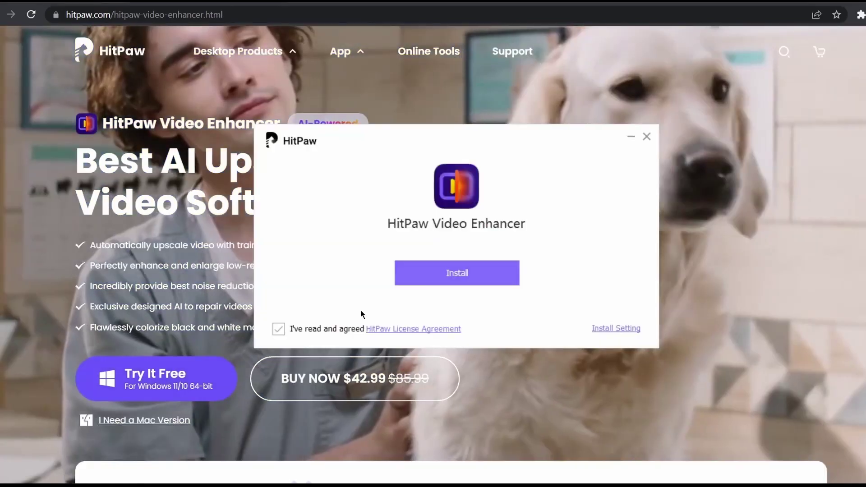
- Install Video Enhancer and load the animated sample Test_Video_Two.mp4
click(426, 278)
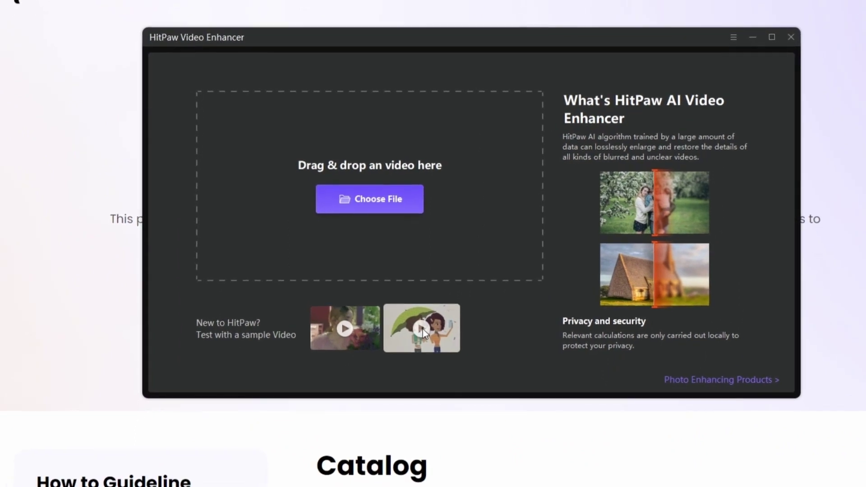
click(414, 349)
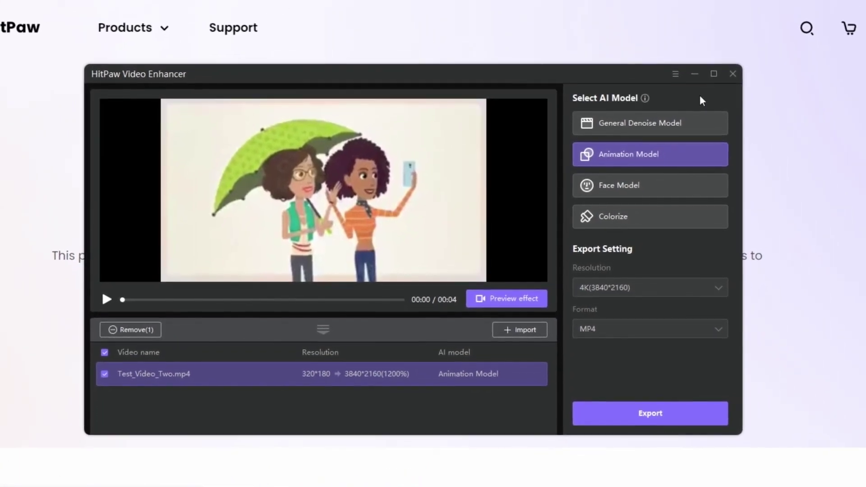
- Apply the General Denoise Model to Test_Video_Two.mp4 after reviewing the other models
click(619, 123)
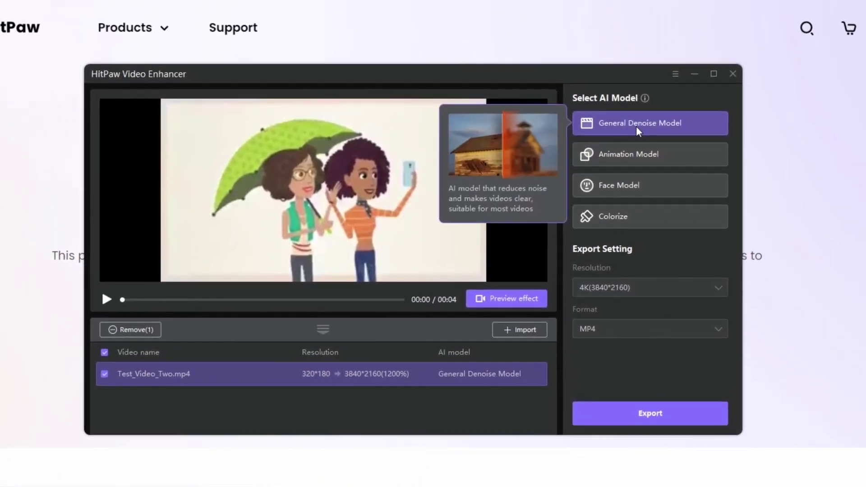
mouse_move(634, 155)
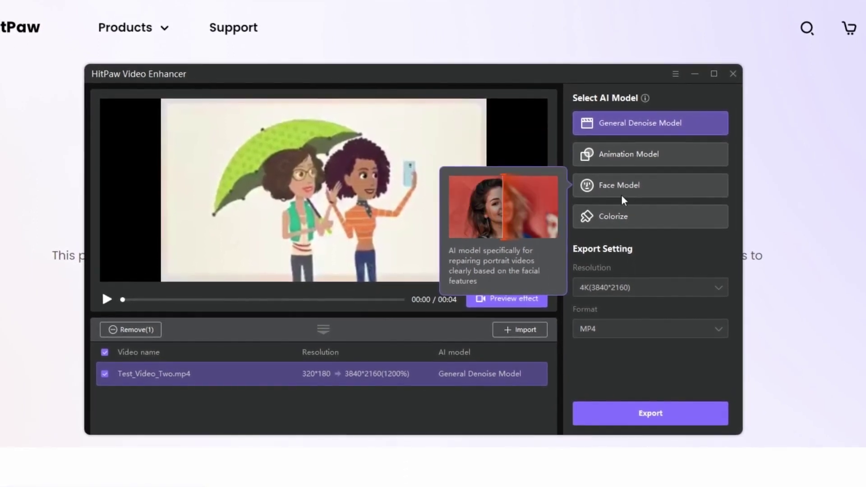
mouse_move(614, 218)
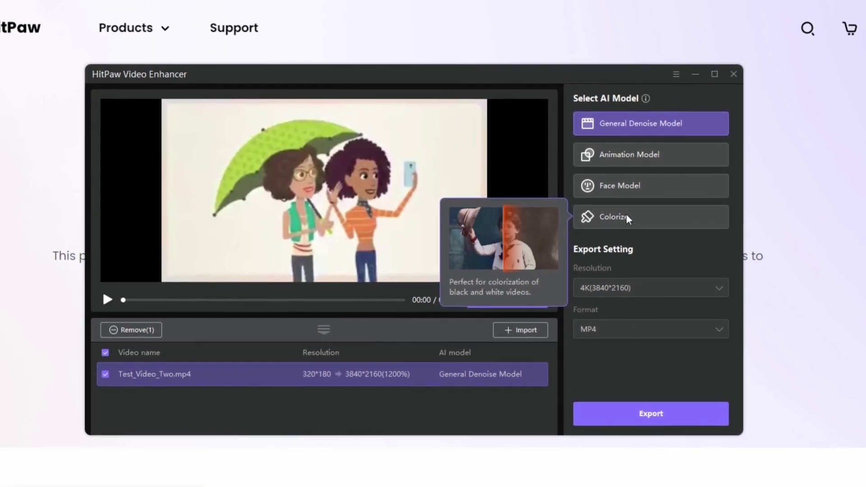
click(618, 287)
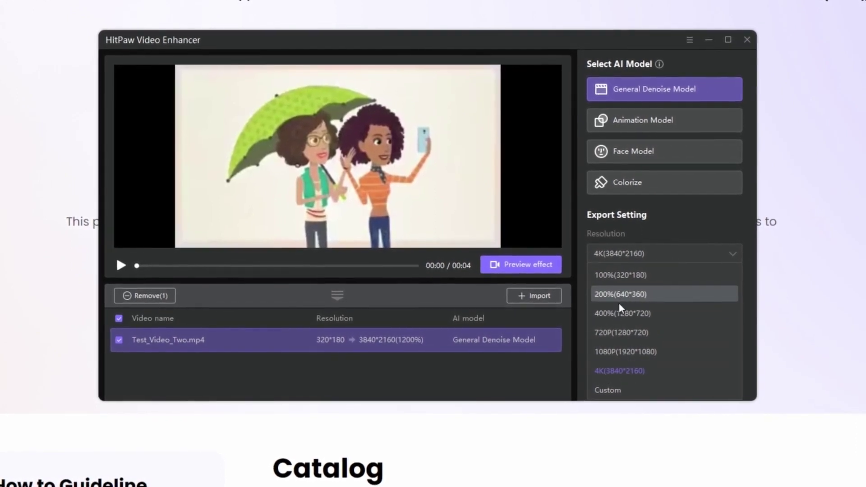
- Keep the export at 4K (3840*2160) resolution in MP4 format
click(399, 359)
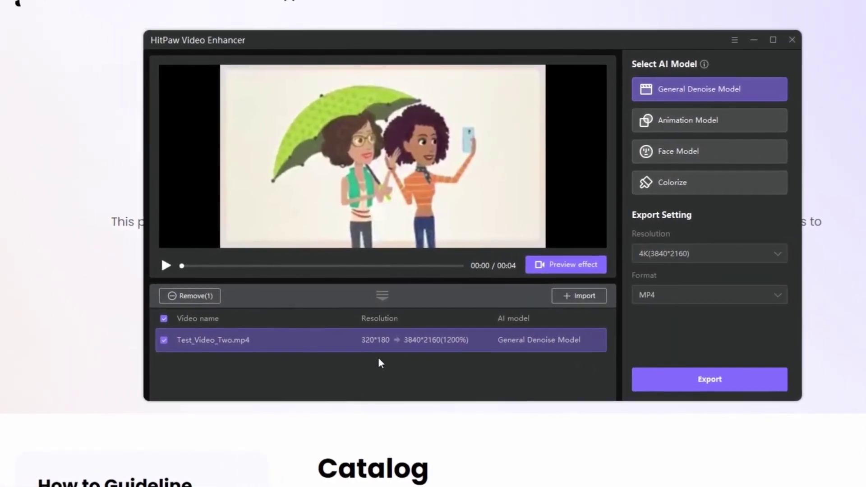
mouse_move(361, 342)
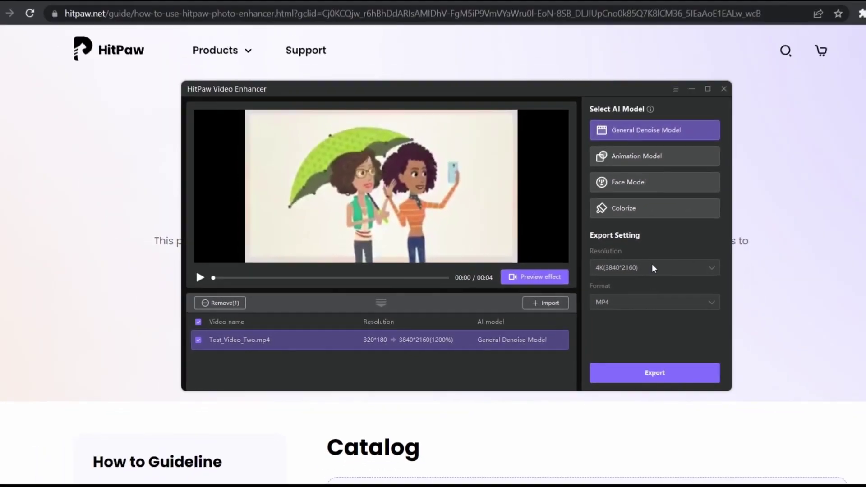
click(709, 252)
click(660, 369)
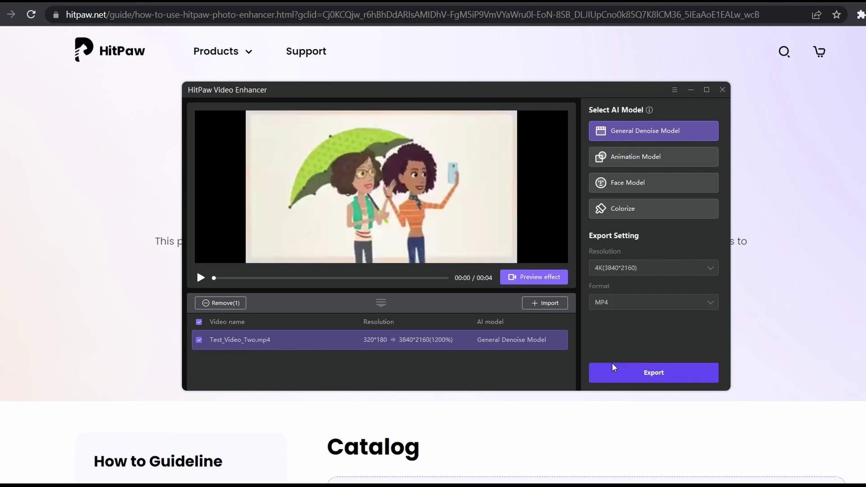
click(604, 304)
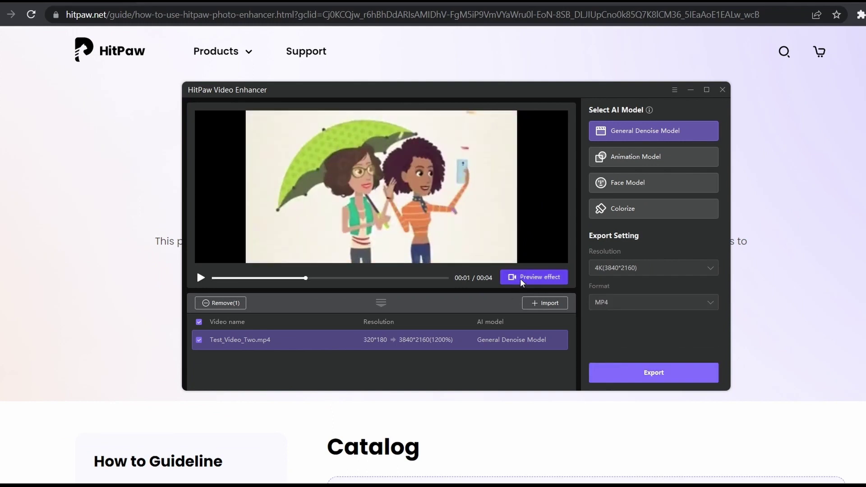
- Play the side-by-side preview of the General Denoise result against the 320*180 original
click(520, 278)
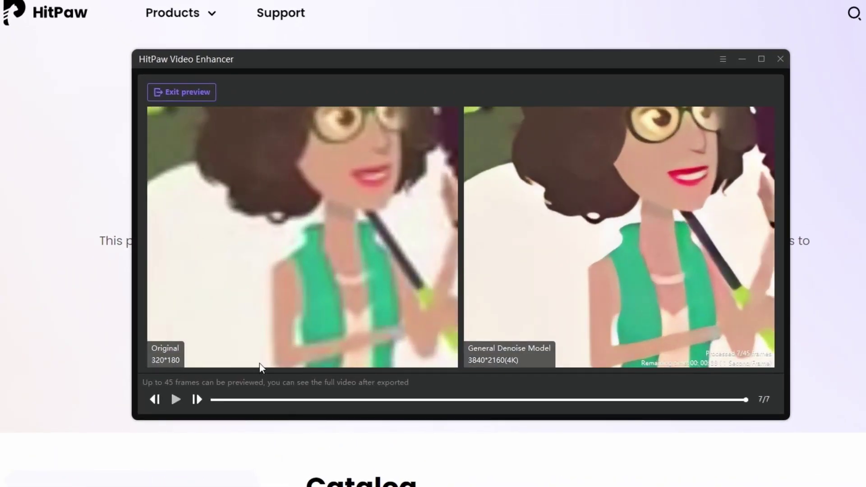
key(space)
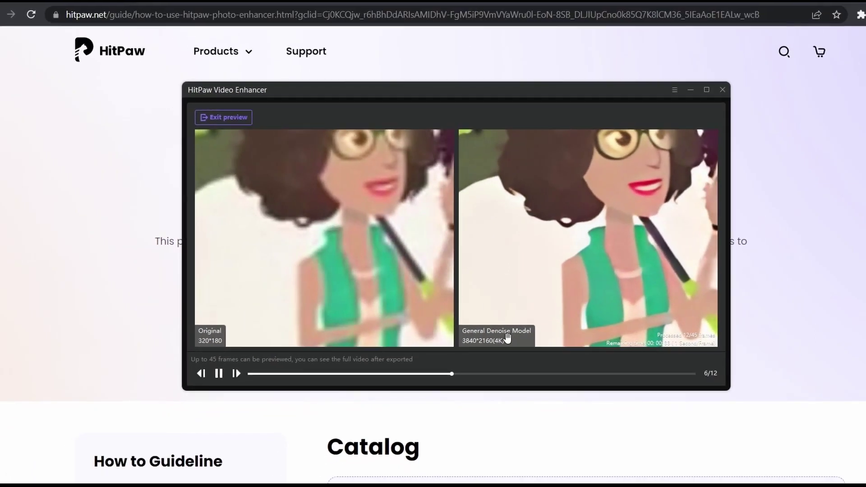
key(Escape)
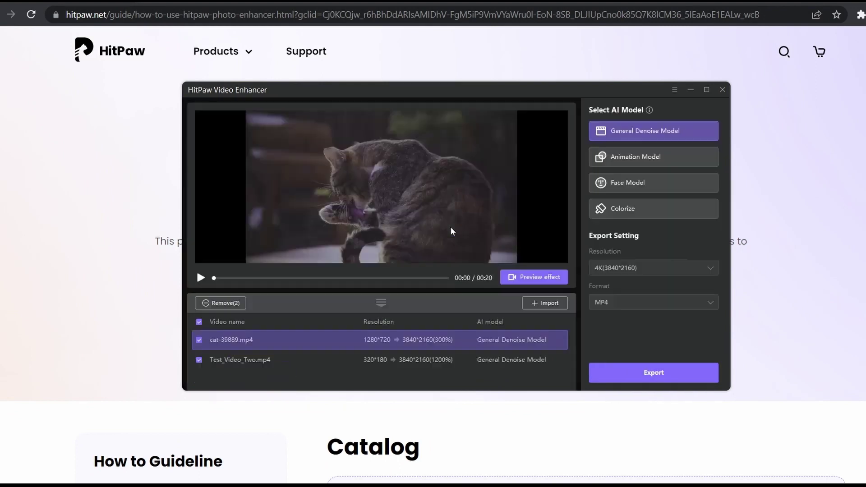
- Open the cat video's side-by-side comparison and zoom in on it
click(547, 222)
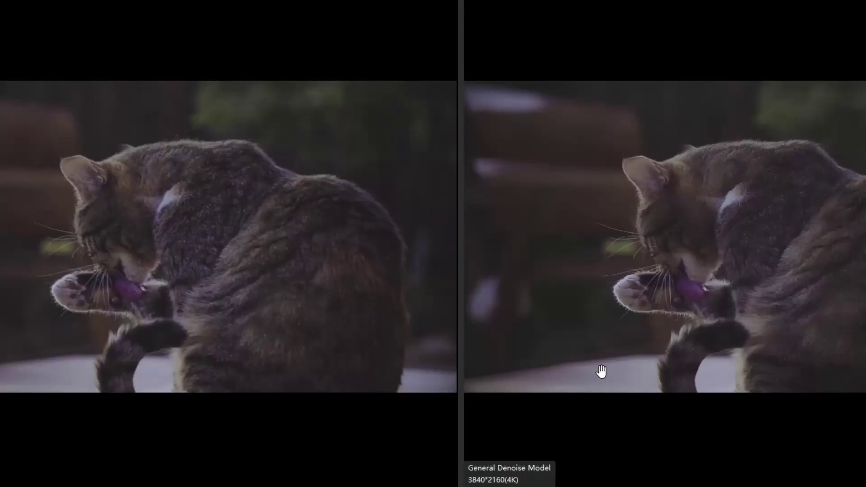
scroll(749, 274, up, 5)
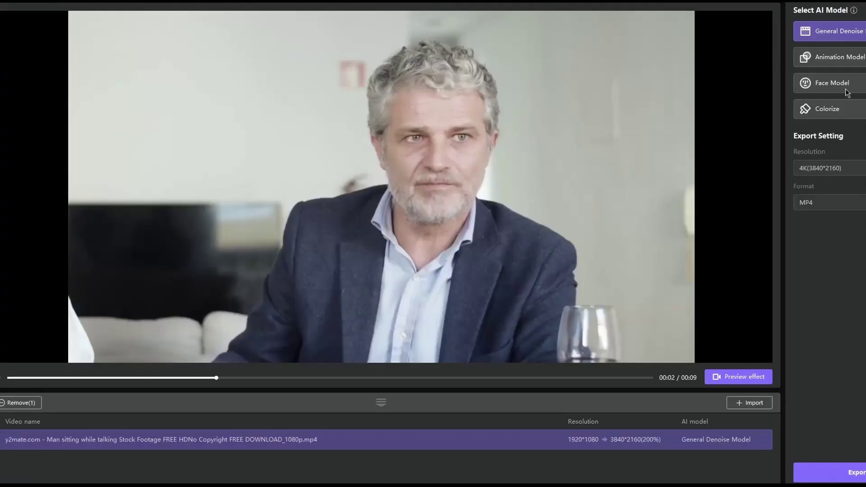
- Switch the man clip to Face Model and compare its 4K result, zoomed on the face
click(845, 58)
click(822, 86)
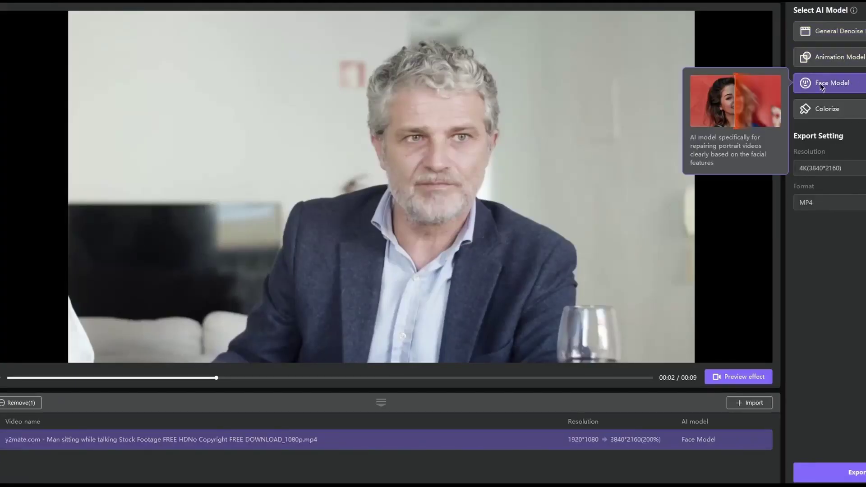
click(750, 380)
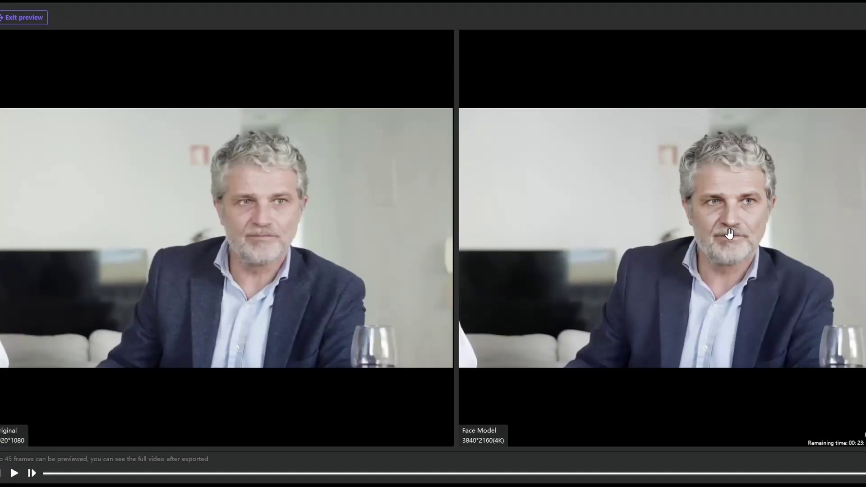
scroll(729, 233, up, 5)
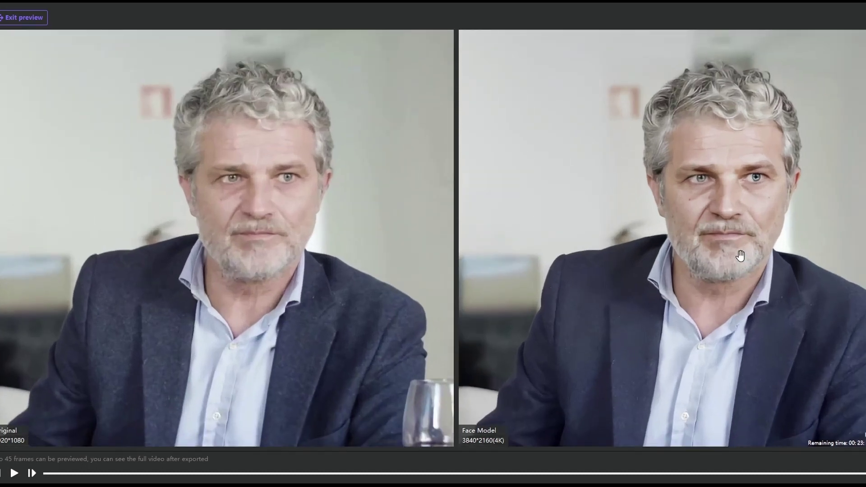
scroll(740, 256, up, 3)
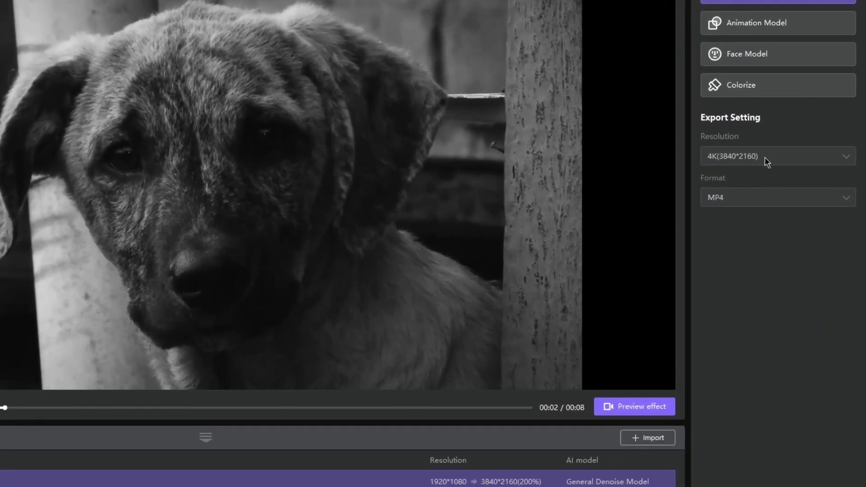
- Set the dog clip to the Colorize model with 4K resolution and MP4 format
click(755, 201)
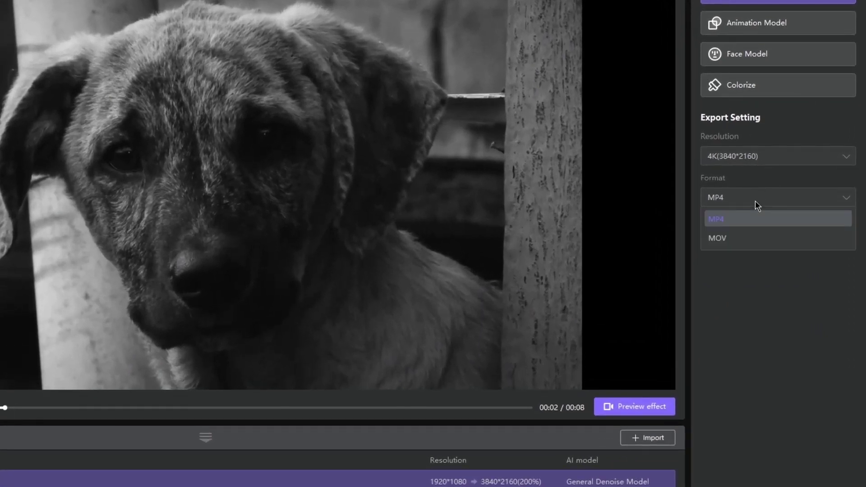
click(754, 201)
click(743, 85)
click(778, 156)
click(766, 280)
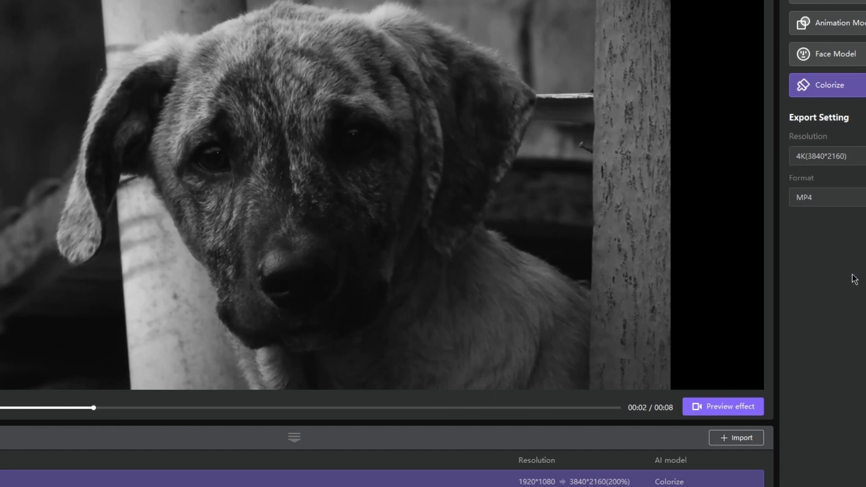
click(815, 219)
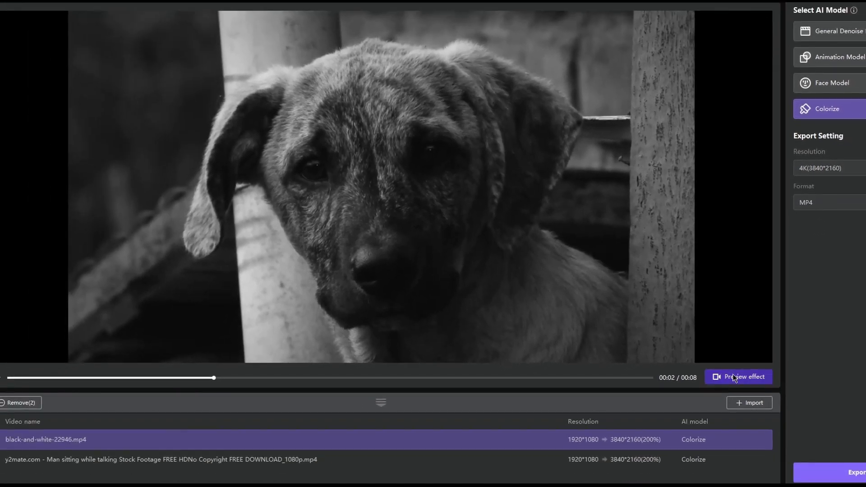
- Preview the colorized dog in warm brown tones beside the grey original
click(734, 378)
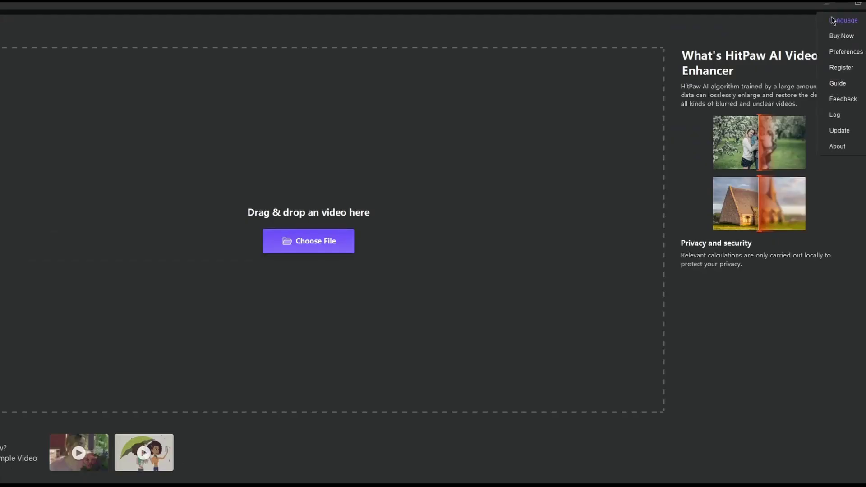
mouse_move(833, 20)
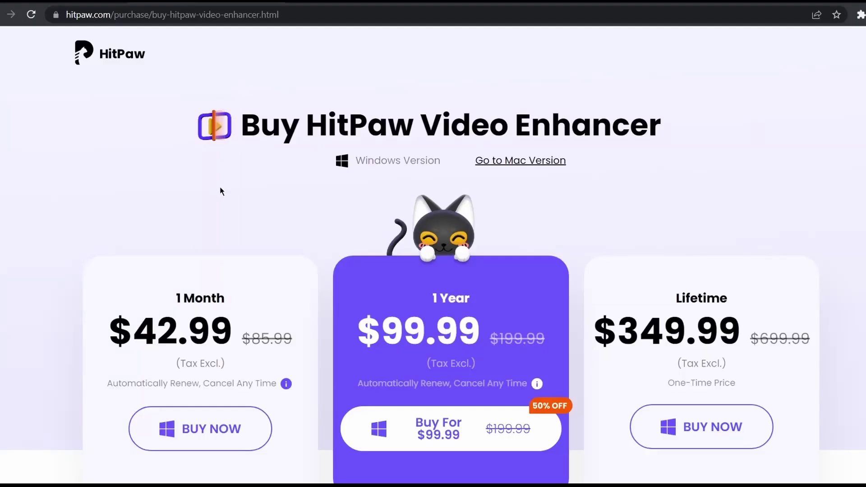
scroll(220, 187, down, 5)
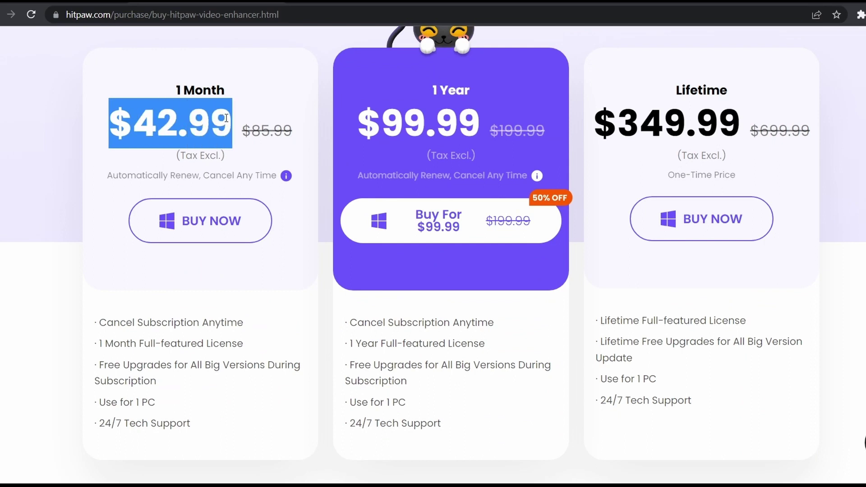
- Review the $42.99 monthly, $99.99 yearly and $349.99 lifetime plans and payment options
click(176, 121)
scroll(391, 120, up, 2)
drag(359, 223, 398, 223)
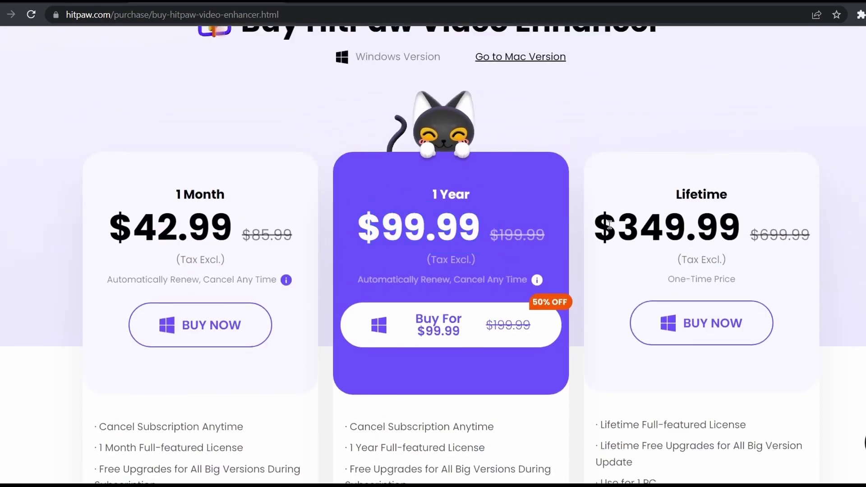
drag(609, 224, 717, 222)
scroll(604, 221, down, 10)
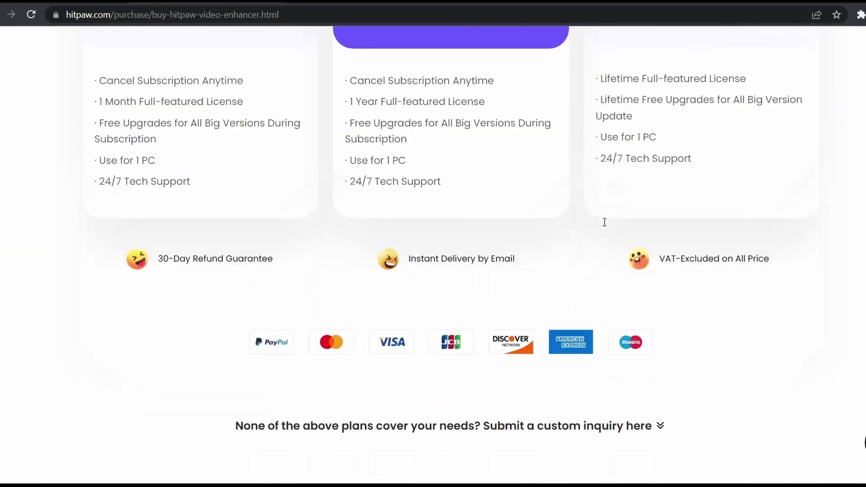
scroll(604, 221, up, 8)
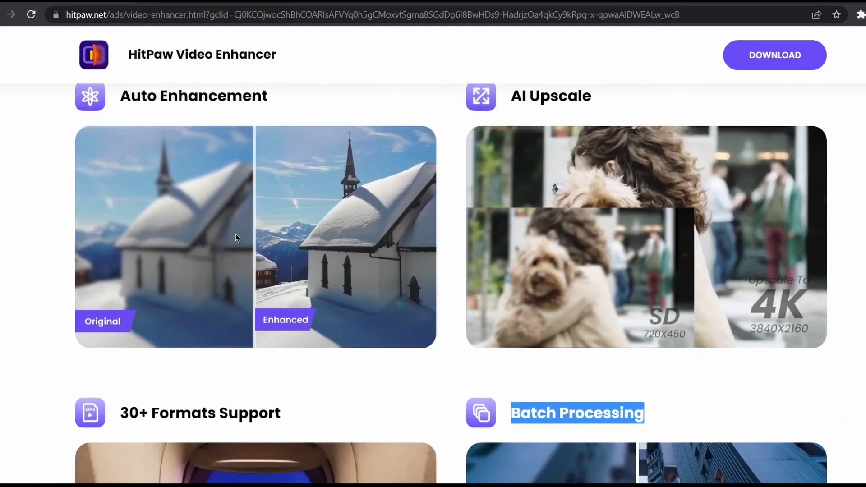
- Browse the Auto Enhancement, AI Upscale, 30+ Formats Support and Batch Processing feature sections
scroll(235, 233, up, 2)
drag(118, 189, 280, 181)
scroll(271, 156, up, 3)
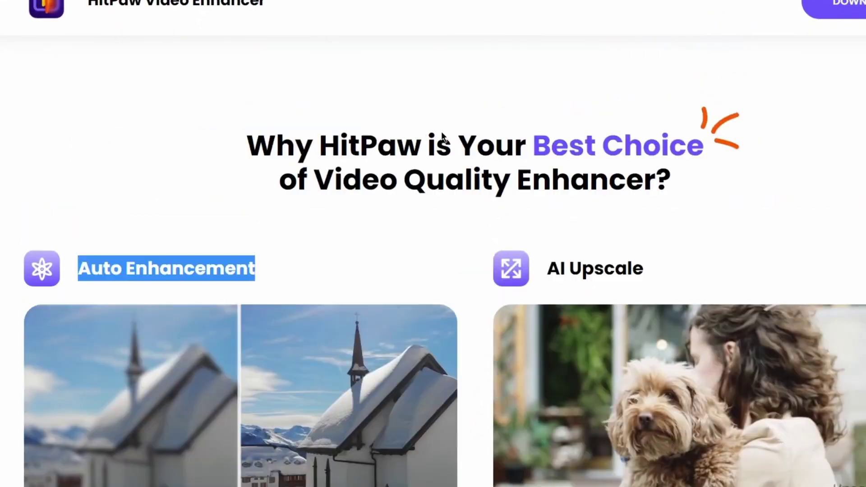
scroll(333, 185, down, 5)
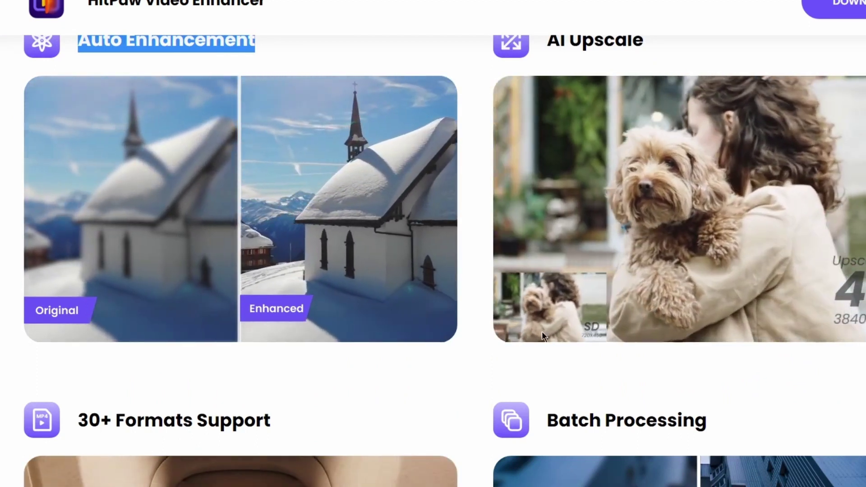
scroll(542, 331, down, 4)
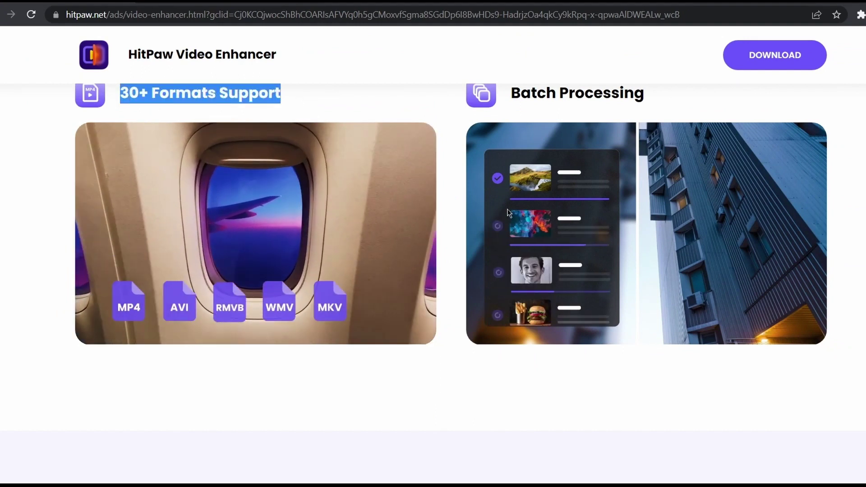
scroll(612, 236, up, 2)
drag(514, 211, 669, 254)
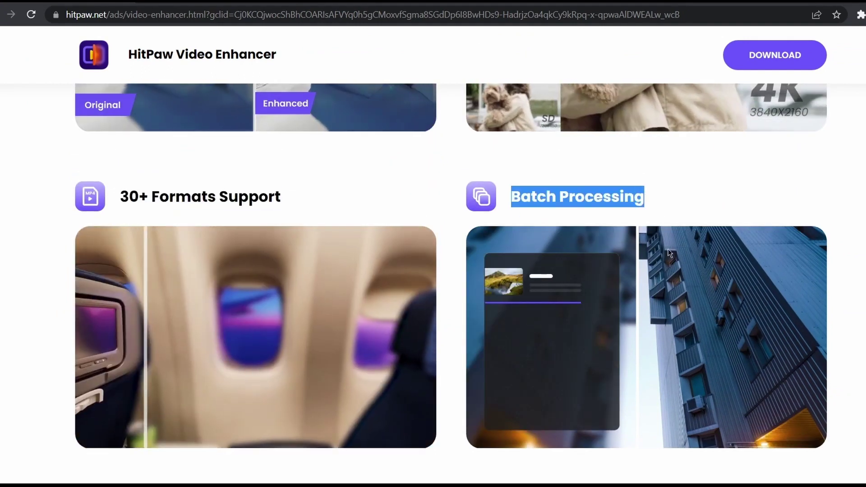
- Drag the General Denoise Model comparison slider fully left to show the noisy building
scroll(586, 405, down, 2)
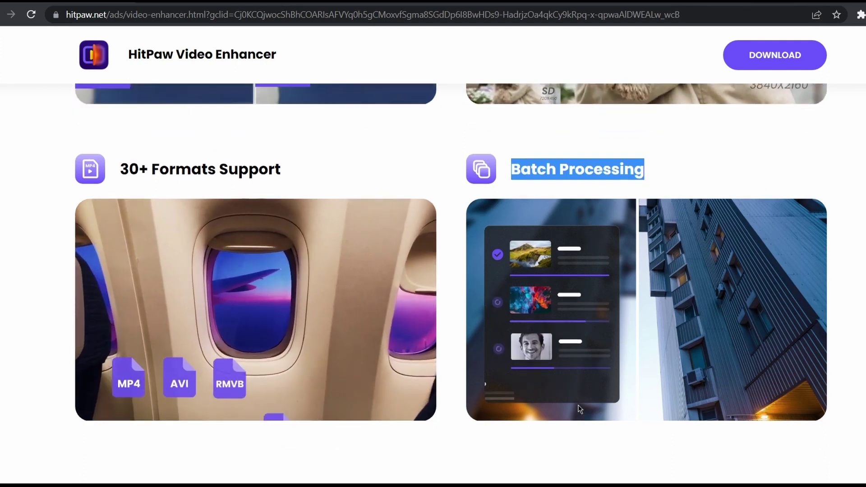
scroll(578, 403, down, 7)
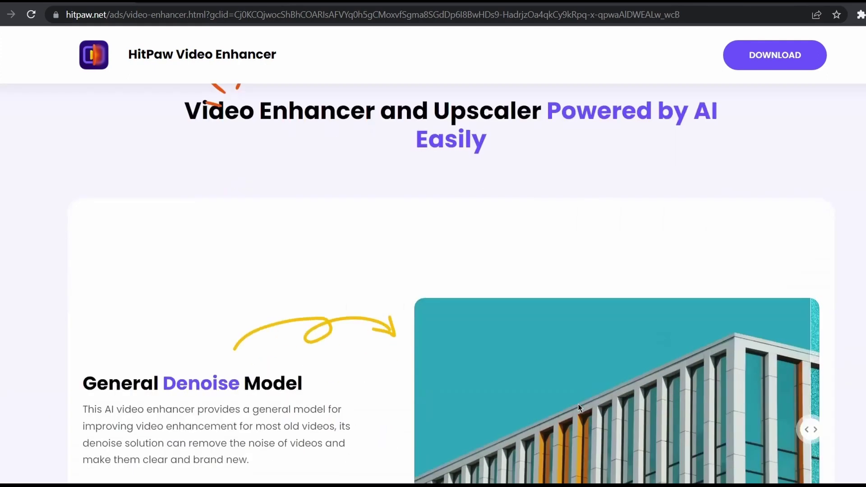
scroll(743, 318, down, 2)
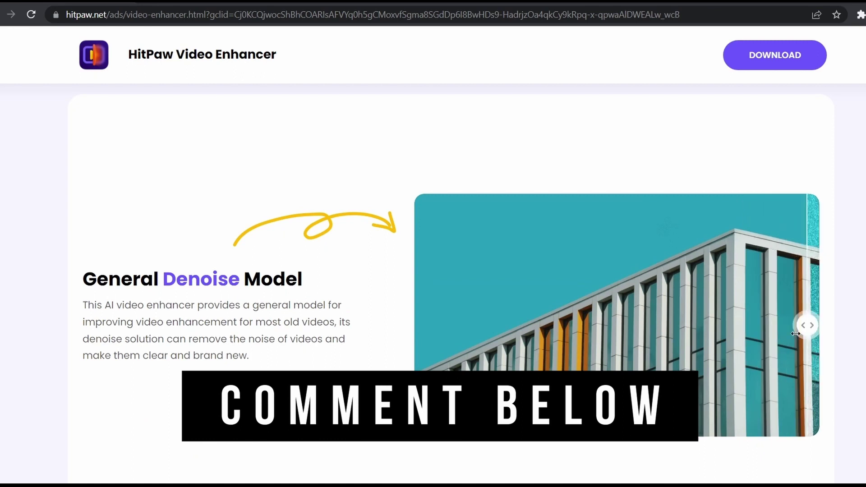
drag(794, 333, 415, 341)
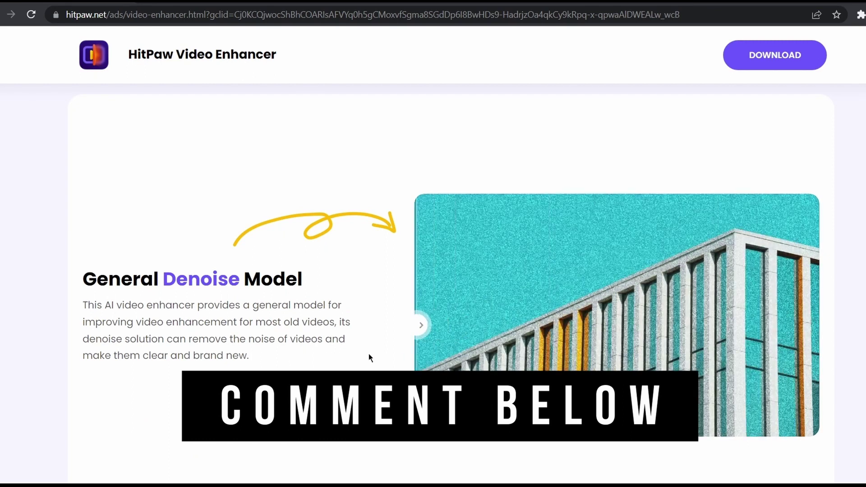